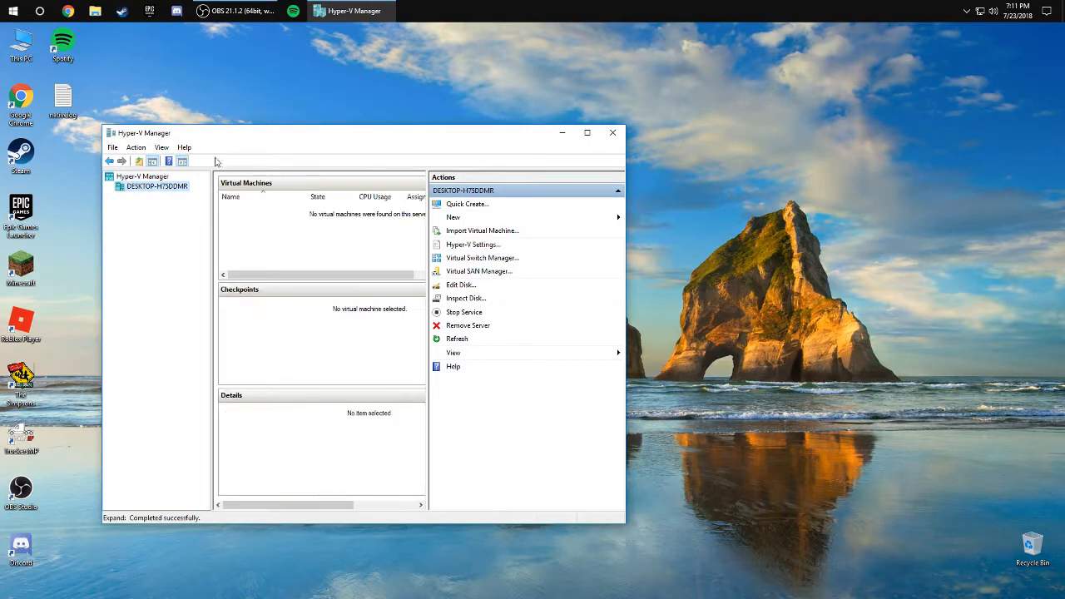
# Reposition the Hyper-V Manager window on the desktop and close it.
pyautogui.moveTo(155, 138); pyautogui.dragTo(223, 141)
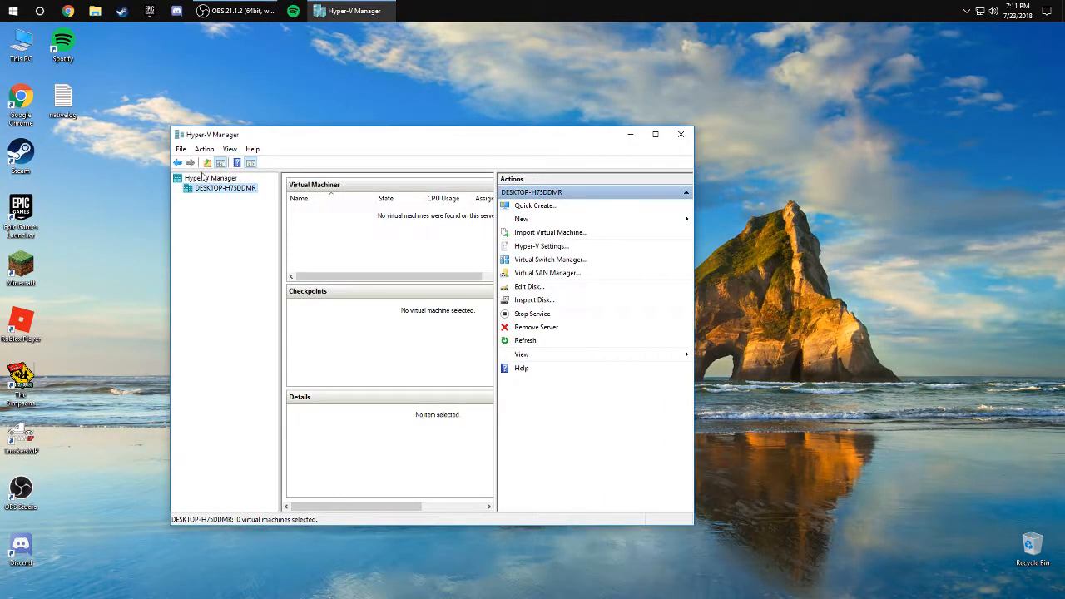
pyautogui.moveTo(198, 137); pyautogui.dragTo(194, 94)
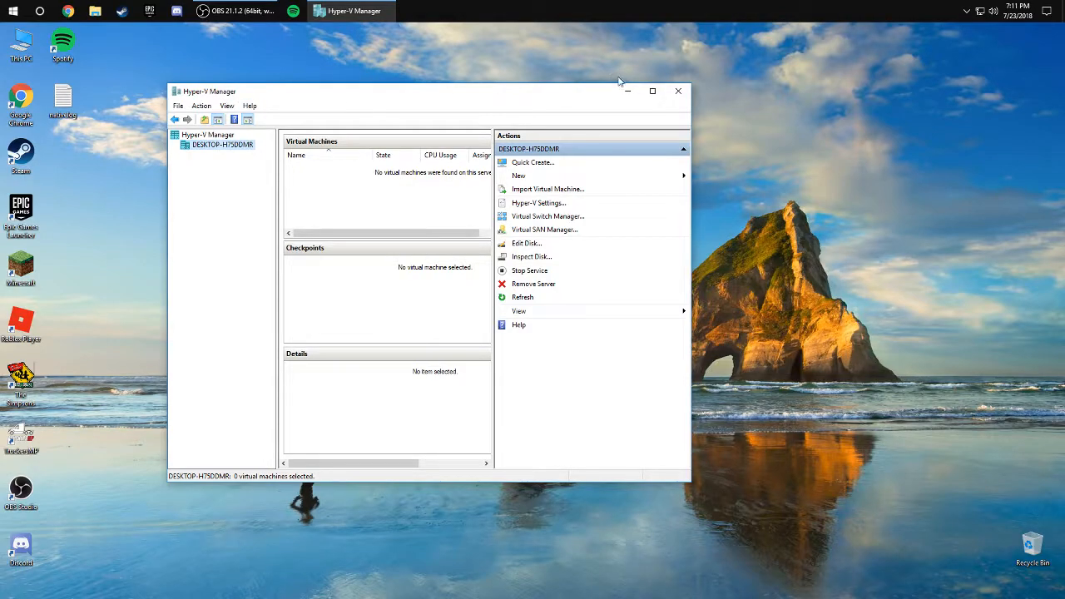
pyautogui.click(679, 91)
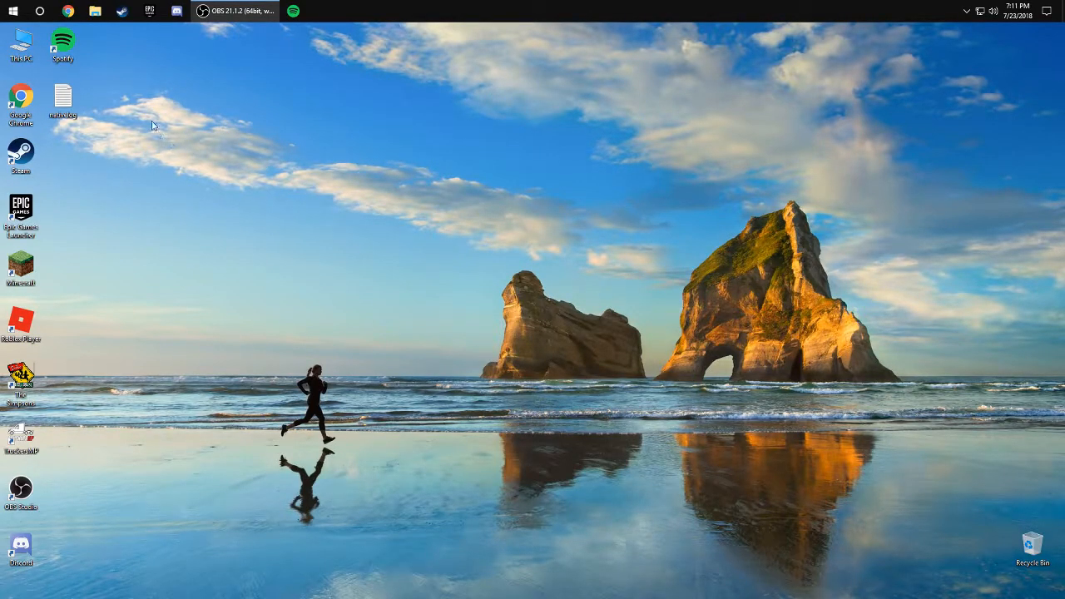
# Search Windows for "Windows Fe" and open the Turn Windows features on or off dialog.
pyautogui.click(11, 10)
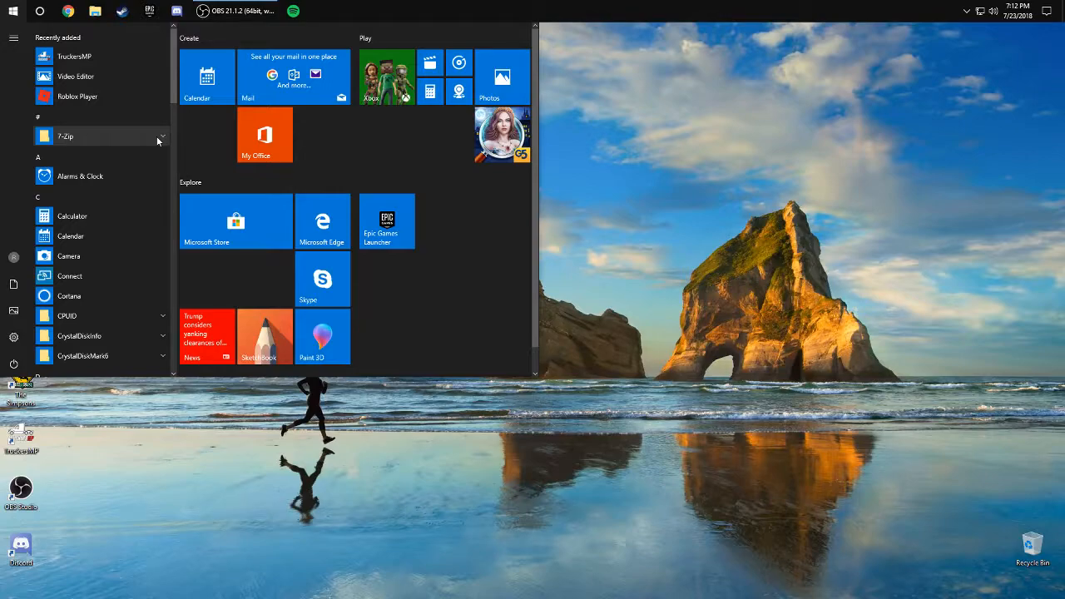
pyautogui.write('Wind')
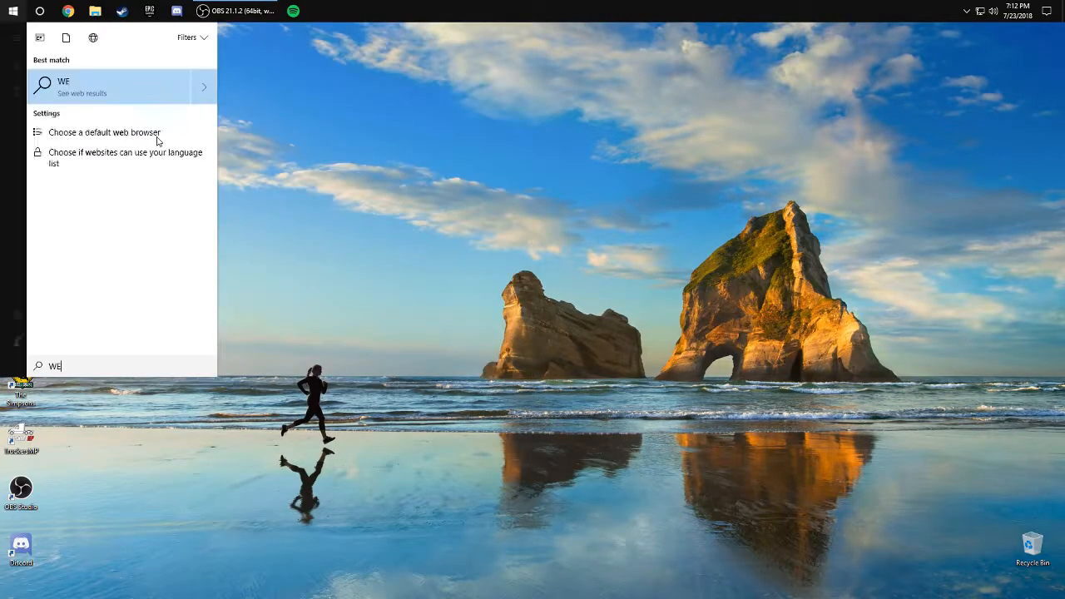
pyautogui.write('ows')
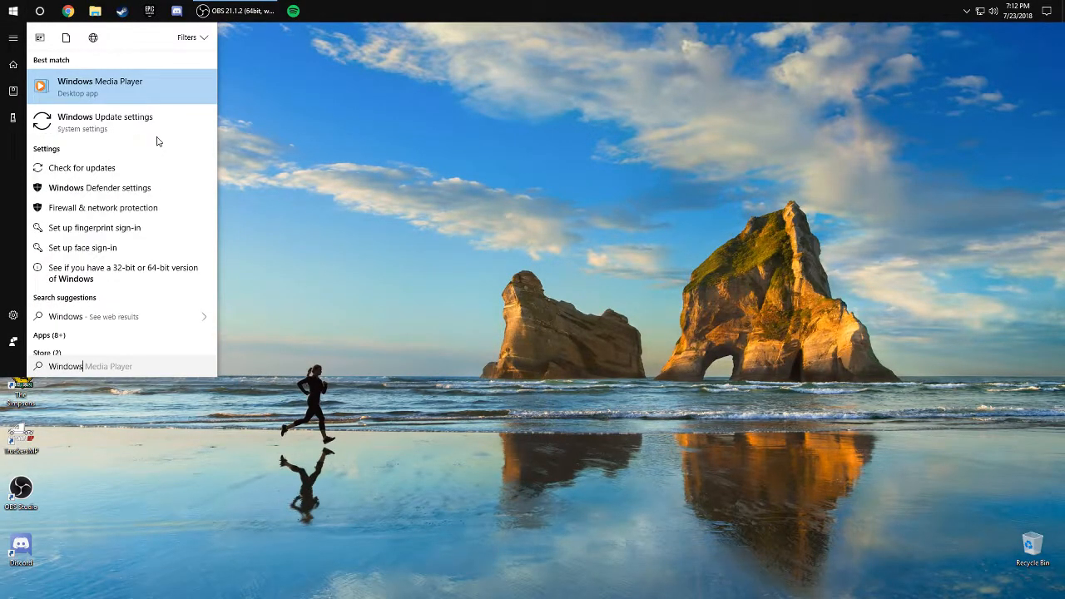
pyautogui.write(' Fe')
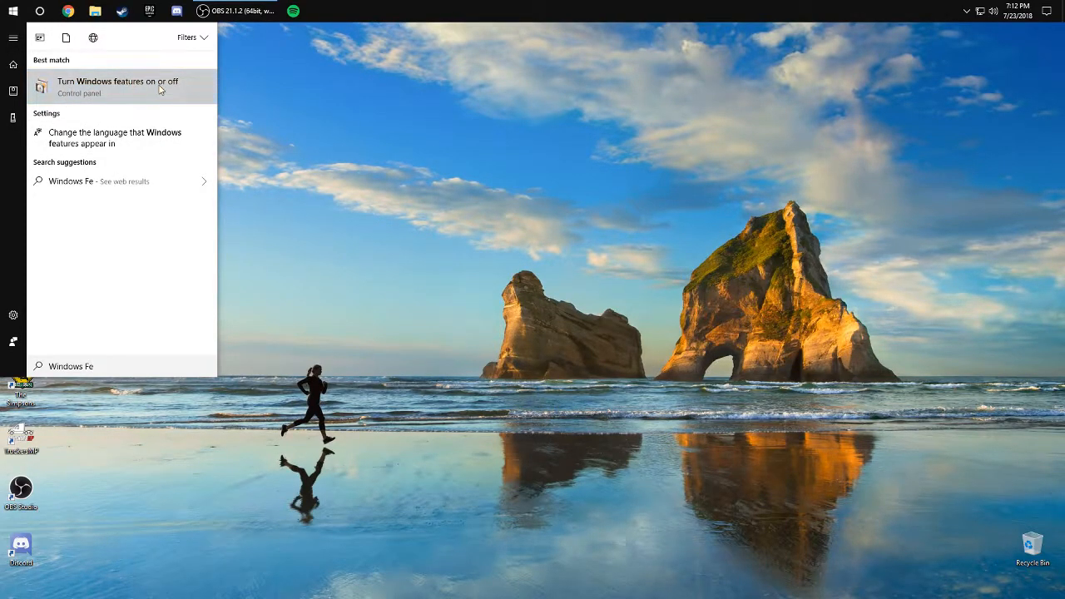
pyautogui.click(124, 88)
pyautogui.moveTo(446, 211); pyautogui.dragTo(403, 172)
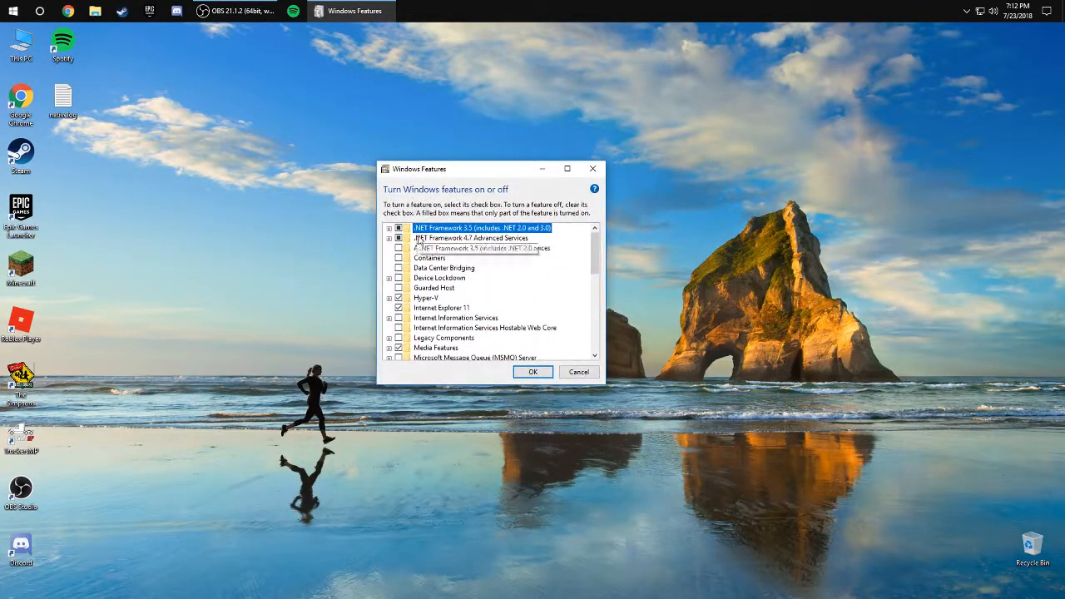
# Toggle the Hyper-V feature in the feature list, and dismiss the dialog without applying changes.
pyautogui.click(398, 298)
pyautogui.click(398, 298)
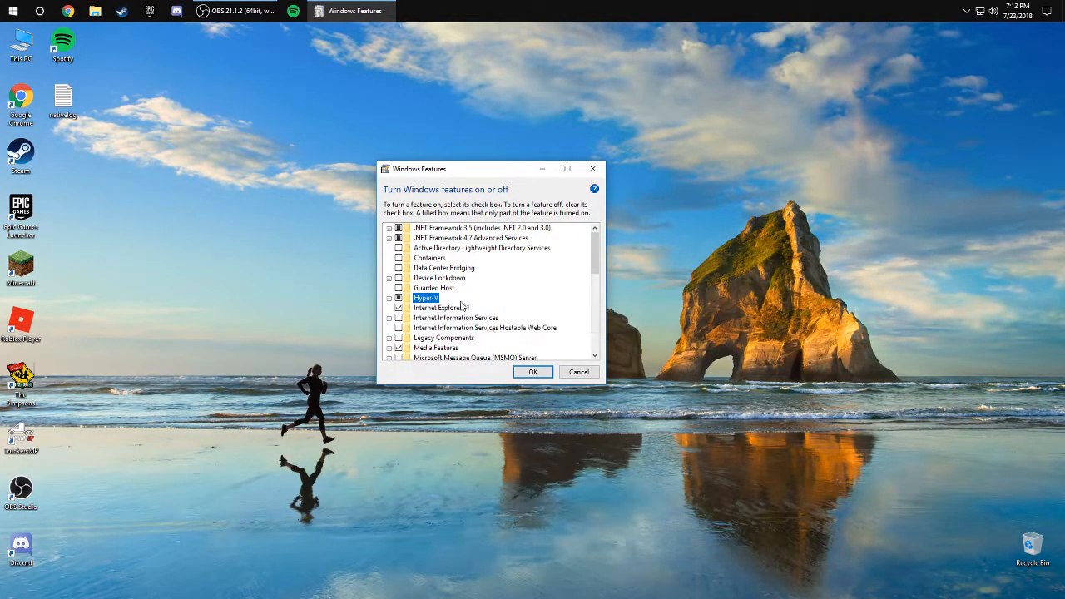
pyautogui.click(577, 374)
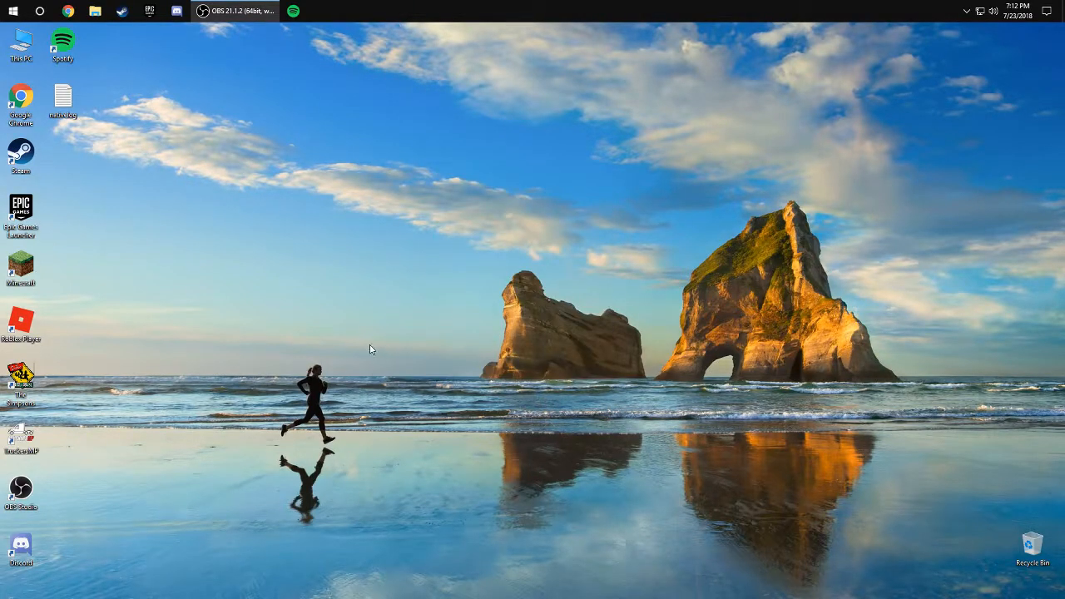
pyautogui.moveTo(435, 243); pyautogui.dragTo(693, 383)
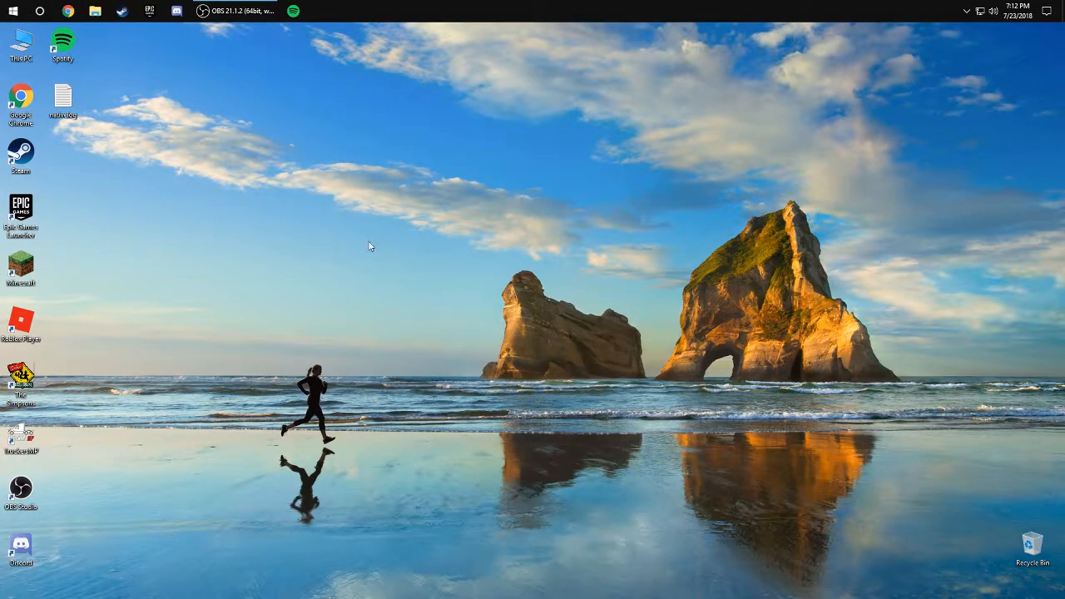
# Search Windows for "Hyper" and open Hyper-V Manager, placing its window near the middle of the desktop.
pyautogui.click(13, 11)
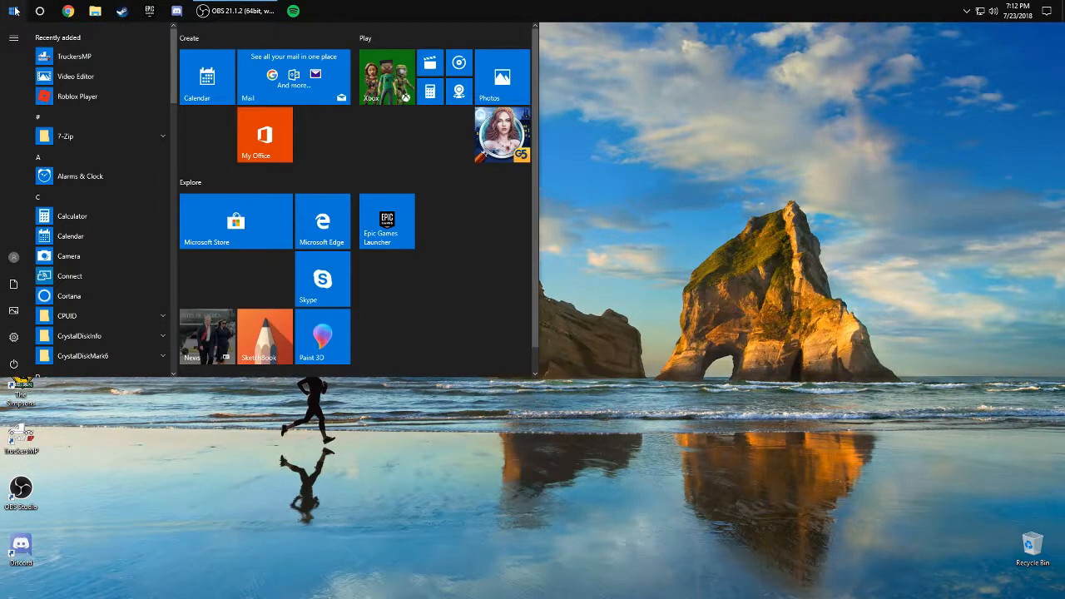
pyautogui.write('Hyper')
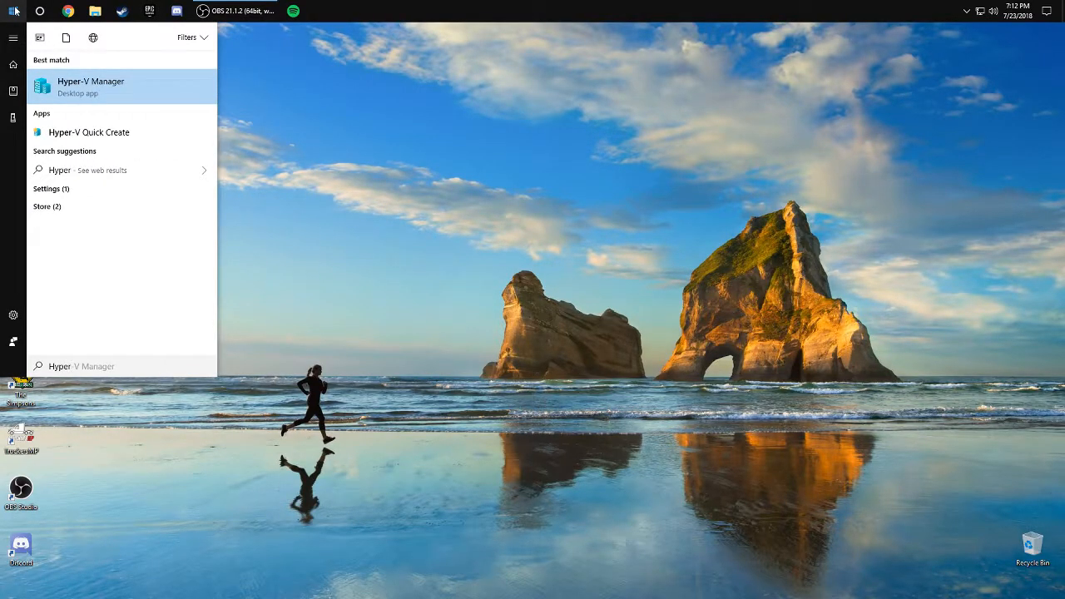
pyautogui.press('Return')
pyautogui.moveTo(209, 94); pyautogui.dragTo(249, 110)
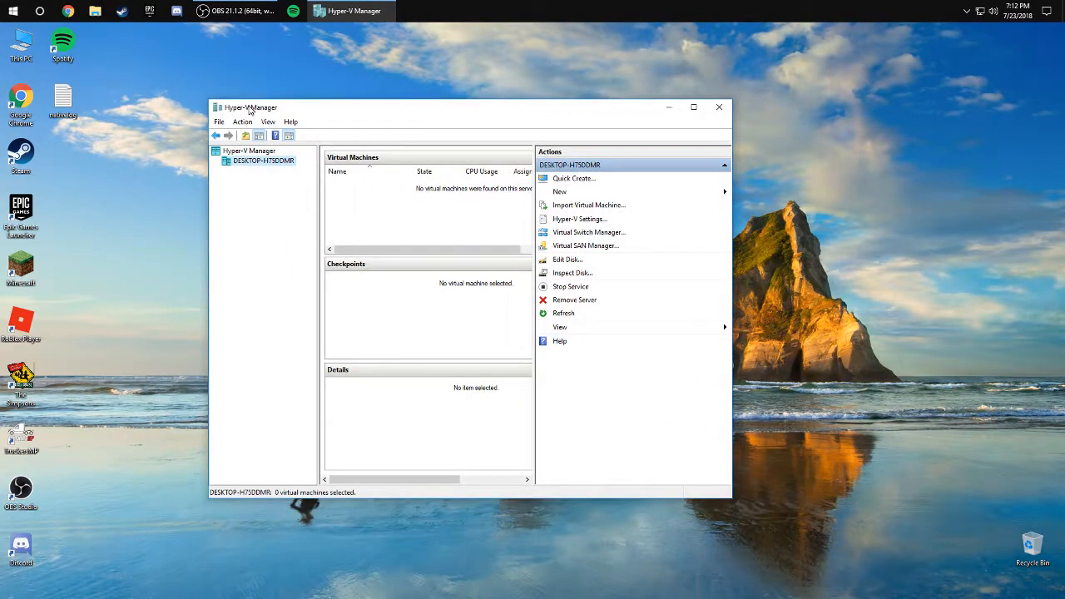
# Select the local server DESKTOP-H75DDMR beneath the Hyper-V Manager root node.
pyautogui.click(242, 151)
pyautogui.click(246, 160)
pyautogui.click(246, 150)
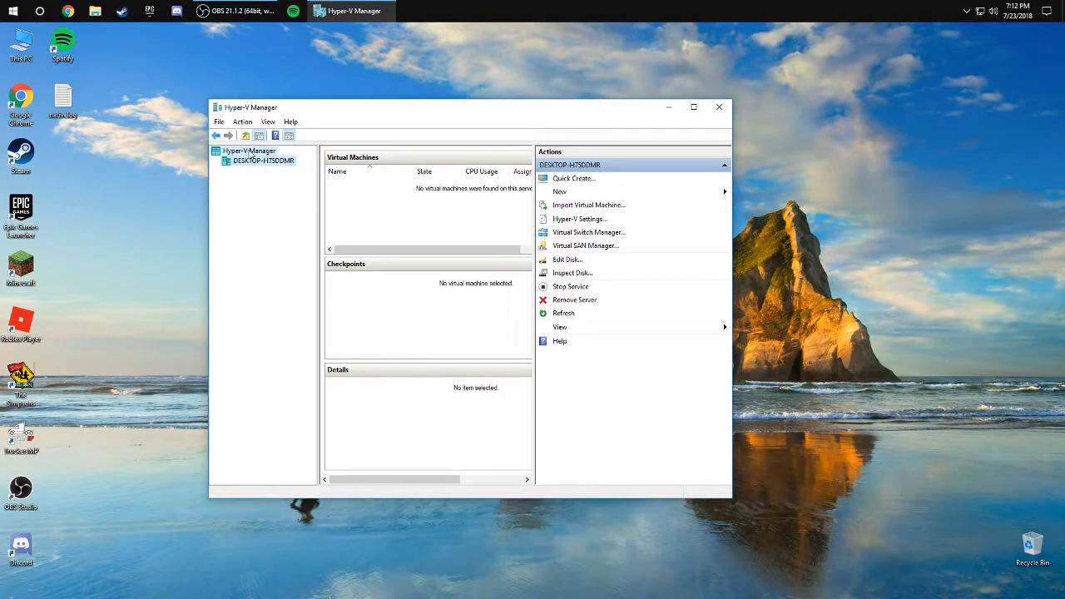
pyautogui.click(254, 161)
pyautogui.click(252, 152)
pyautogui.click(254, 160)
pyautogui.click(250, 152)
pyautogui.click(256, 160)
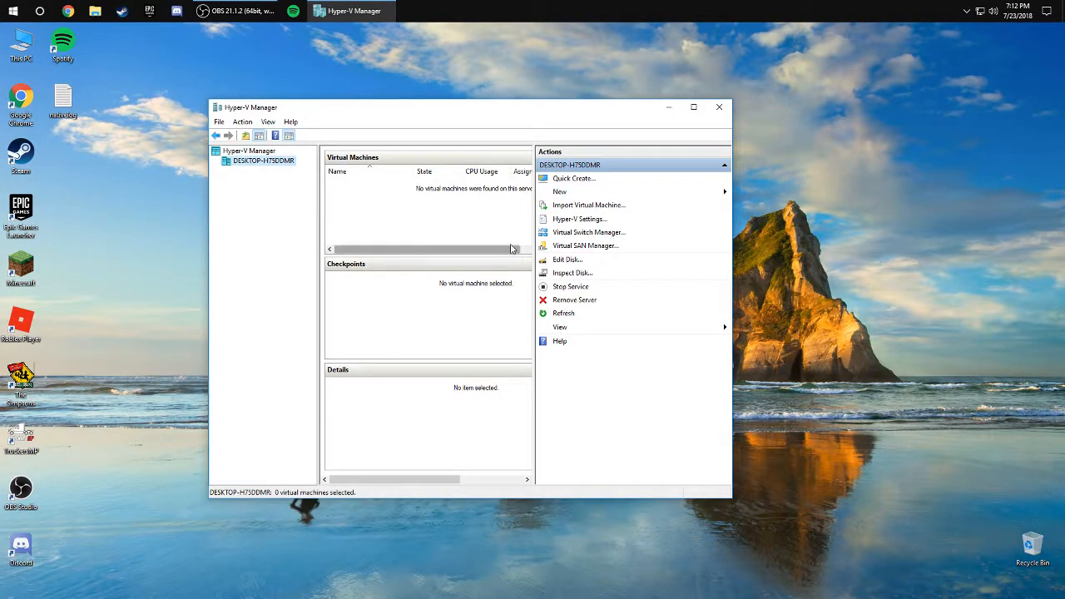
# Start creating a new virtual machine on the server and name it Windows Vista.
pyautogui.click(561, 192)
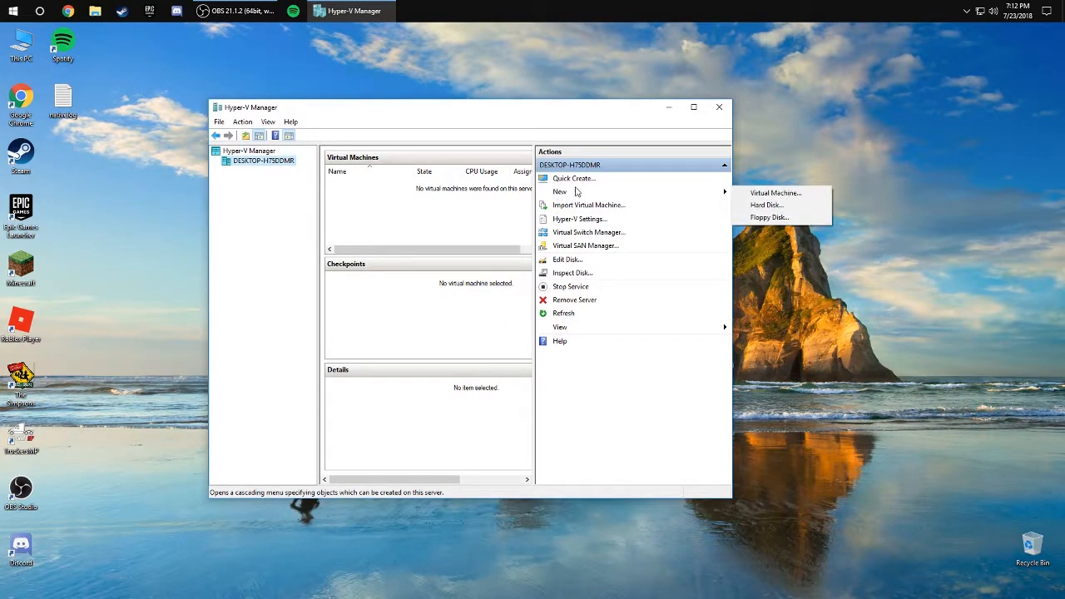
pyautogui.click(762, 195)
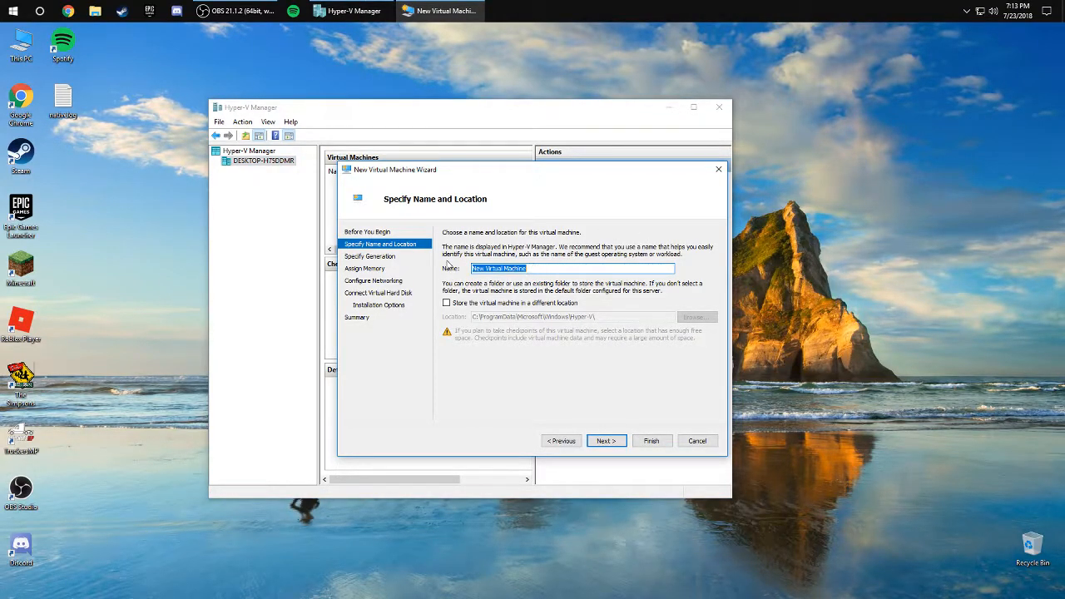
pyautogui.press('BackSpace')
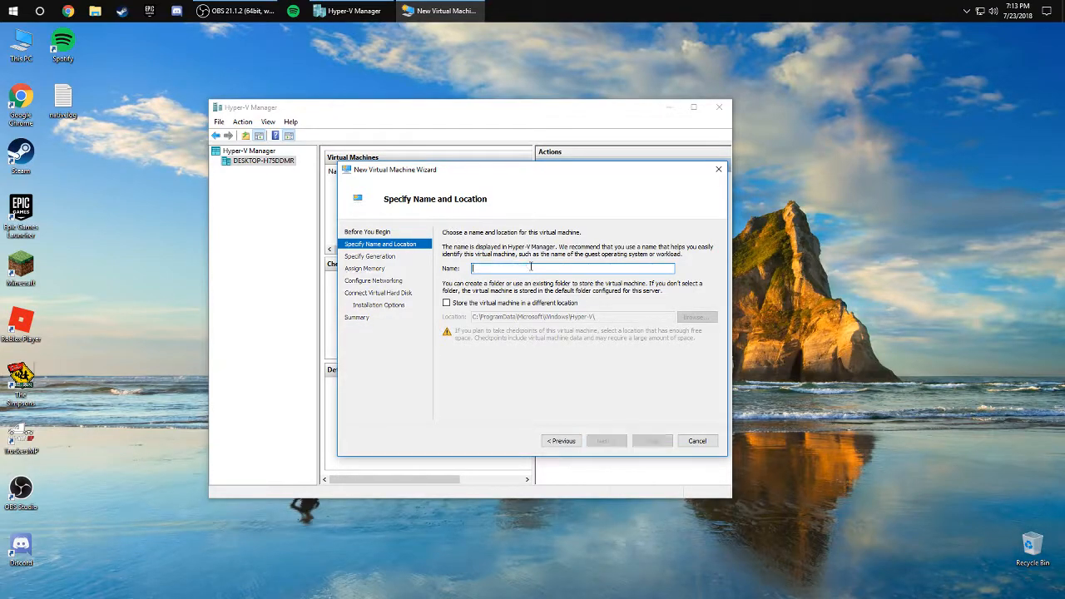
pyautogui.write('Windows Vista')
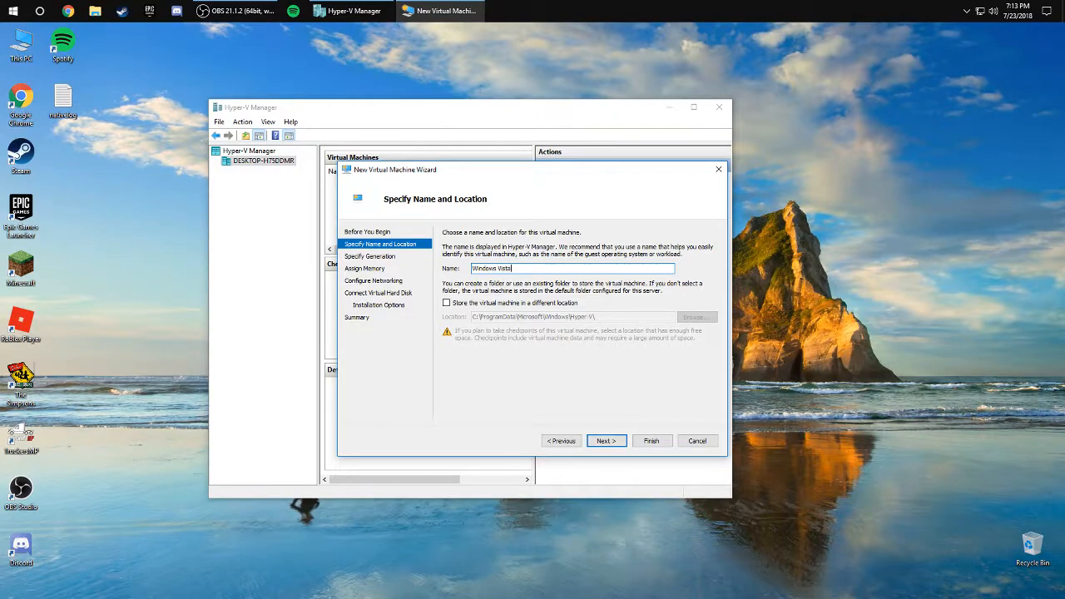
pyautogui.click(607, 441)
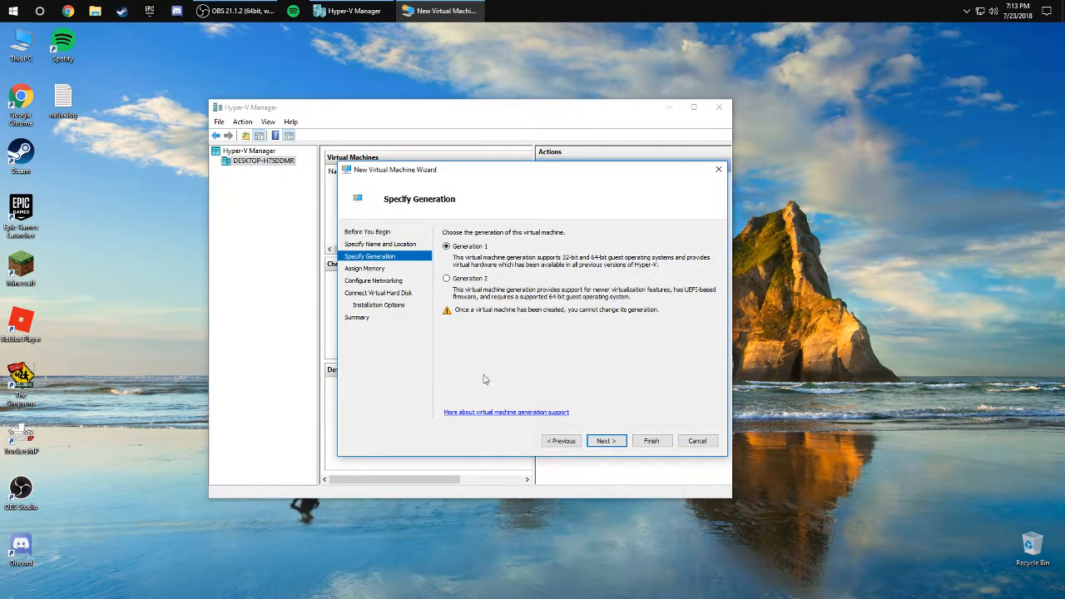
# Accept Generation 1 for the virtual machine and set its startup memory to 4096 MB.
pyautogui.click(605, 441)
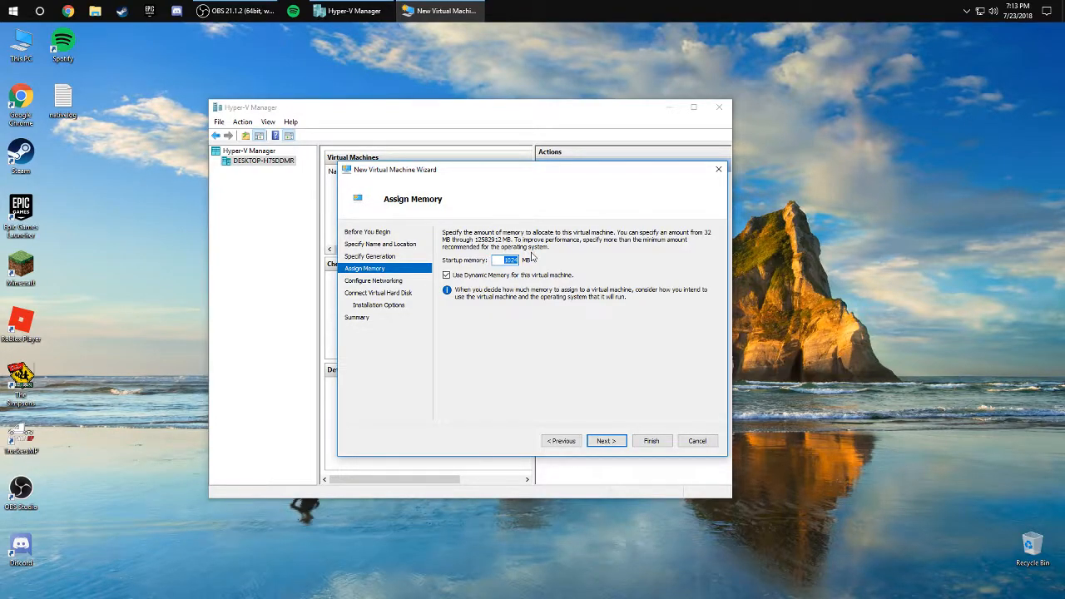
pyautogui.press('BackSpace')
pyautogui.write('4096')
pyautogui.click(607, 441)
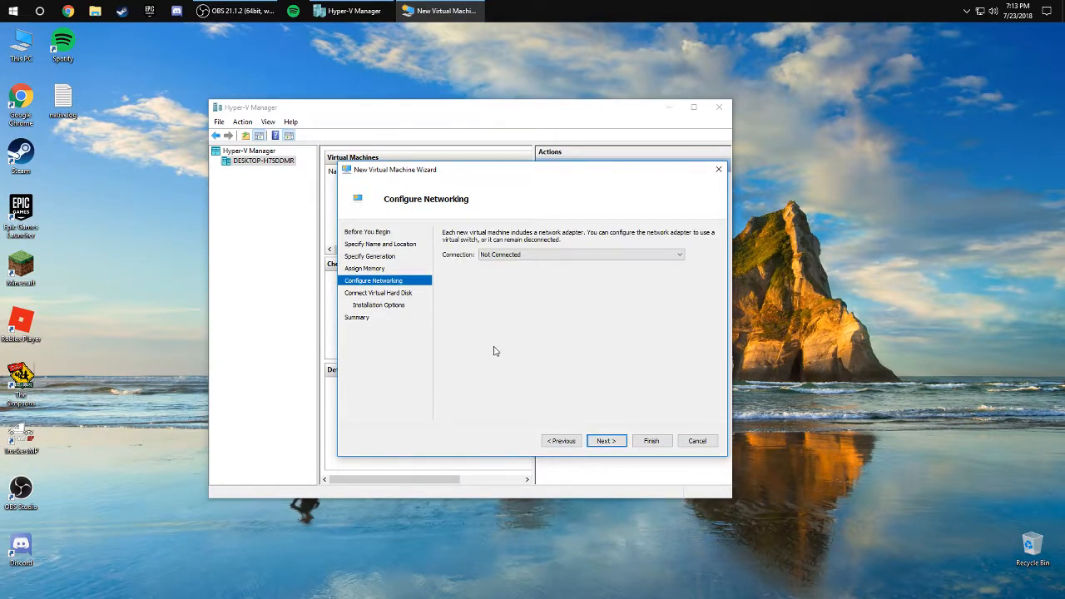
# Connect the virtual machine's network adapter to Default Switch, checking the host's network status before continuing.
pyautogui.click(492, 256)
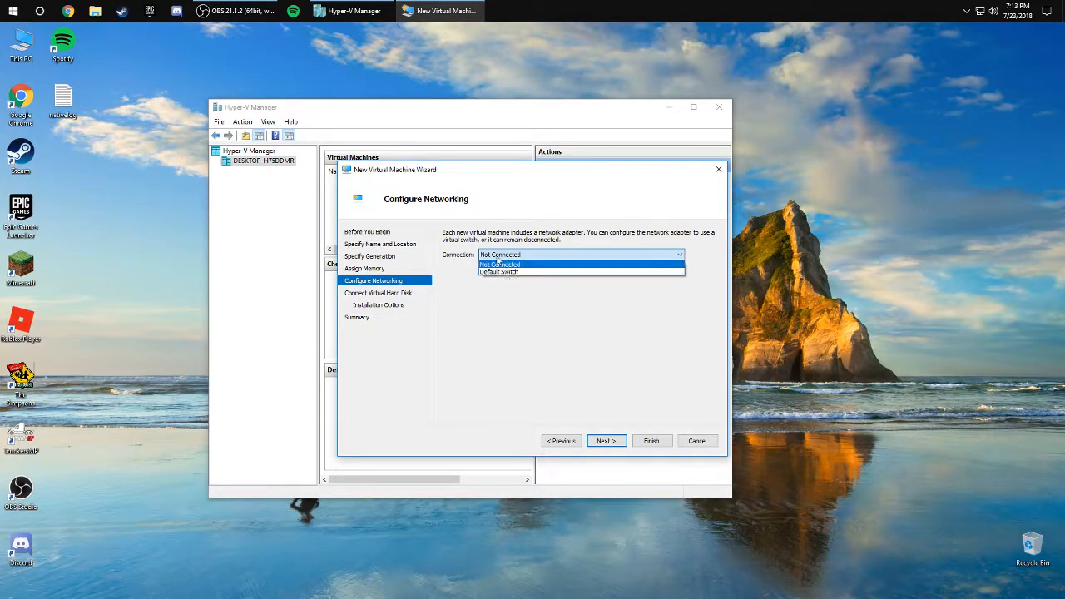
pyautogui.click(504, 272)
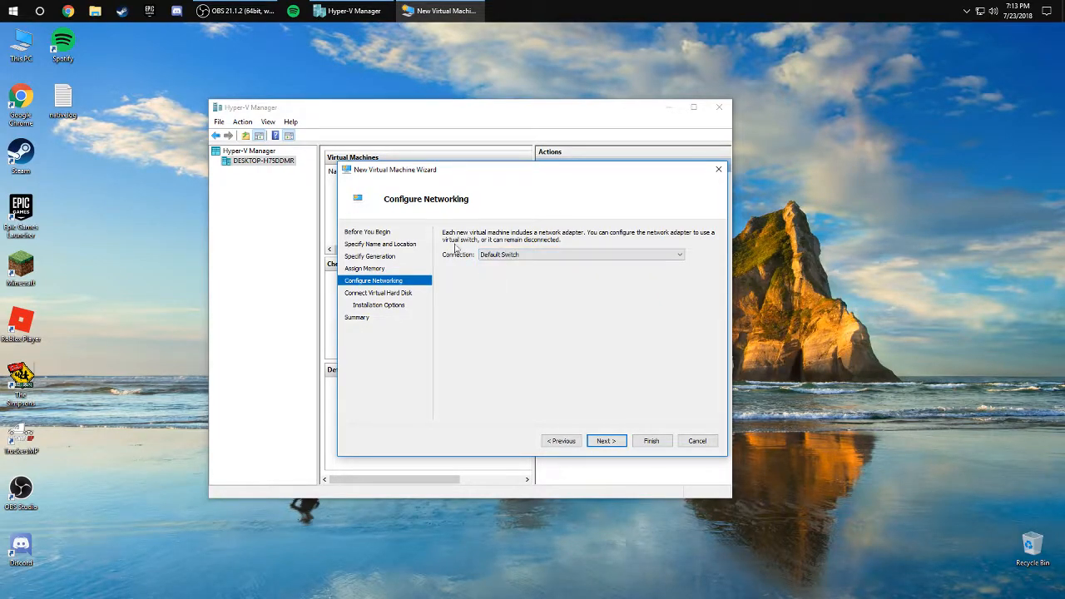
pyautogui.click(980, 11)
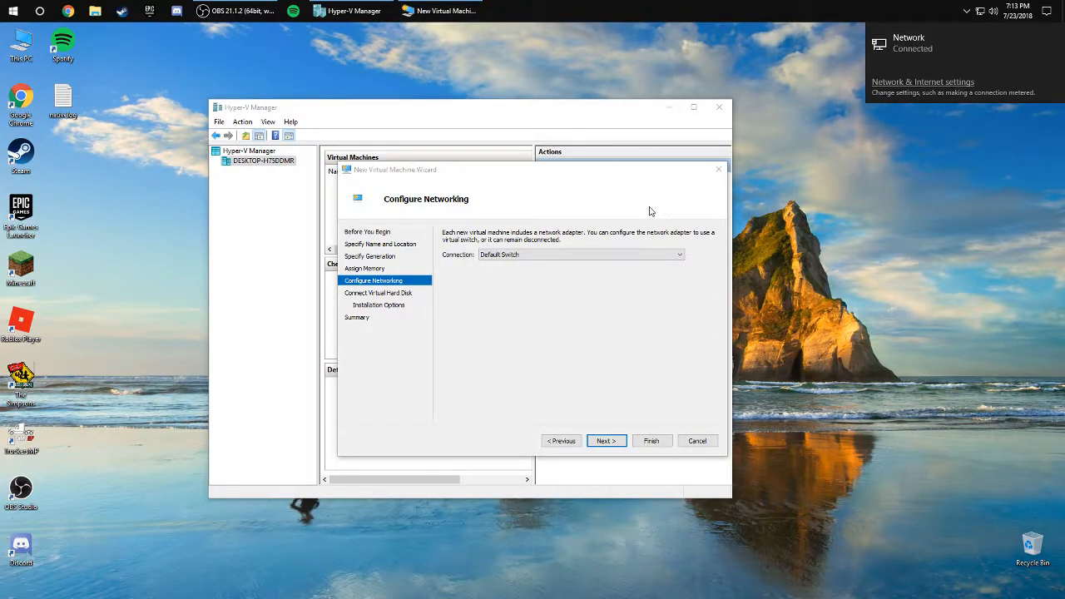
pyautogui.click(585, 171)
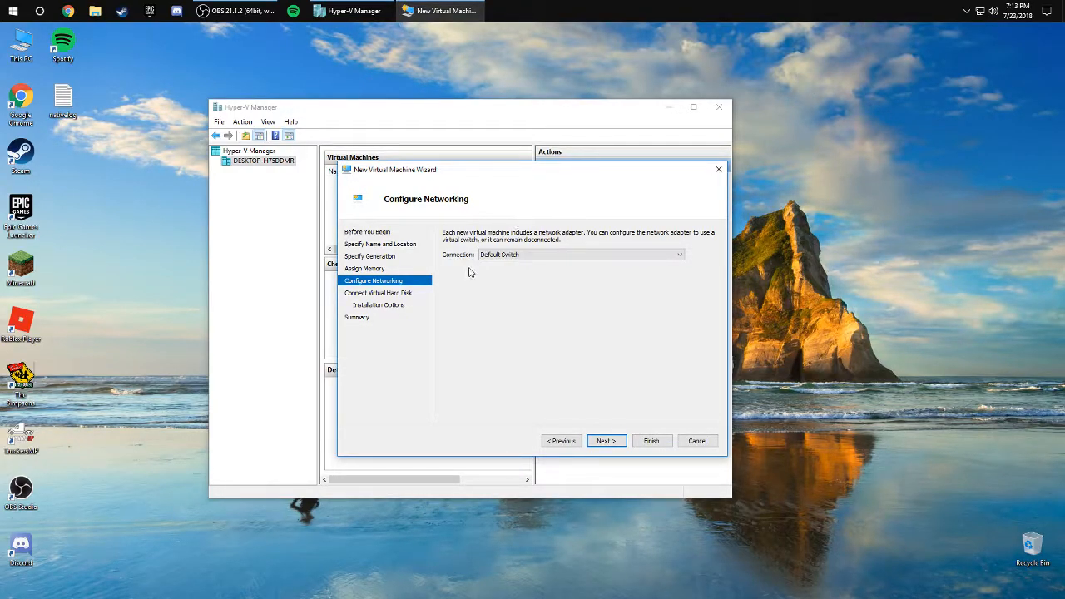
pyautogui.click(613, 442)
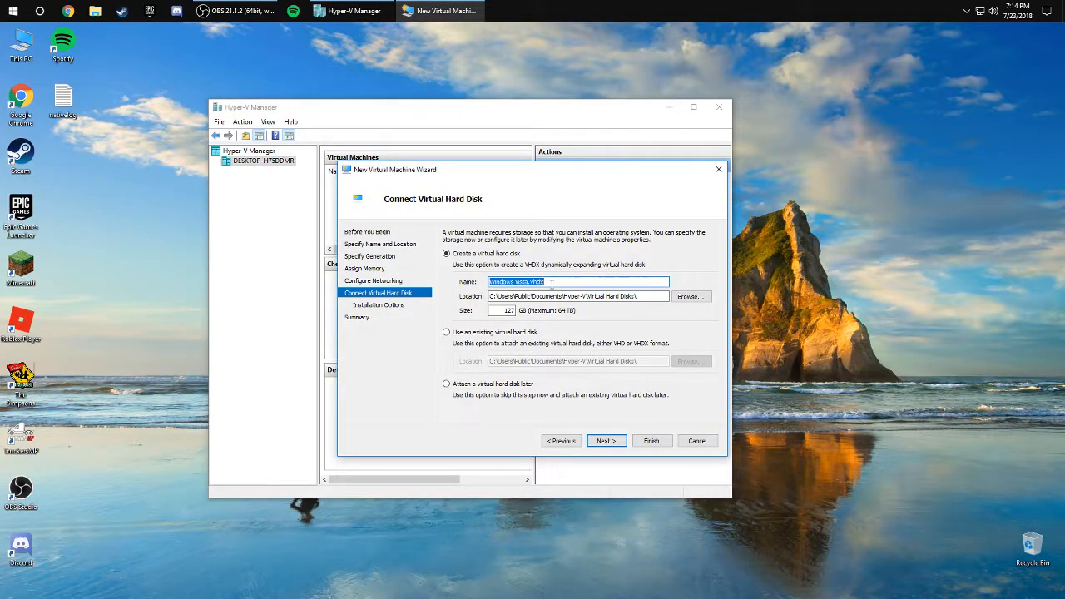
# Set the storage location of the new virtual hard disk Windows Vista.vhdx to the _VMs folder on Local Disk (C:).
pyautogui.click(550, 283)
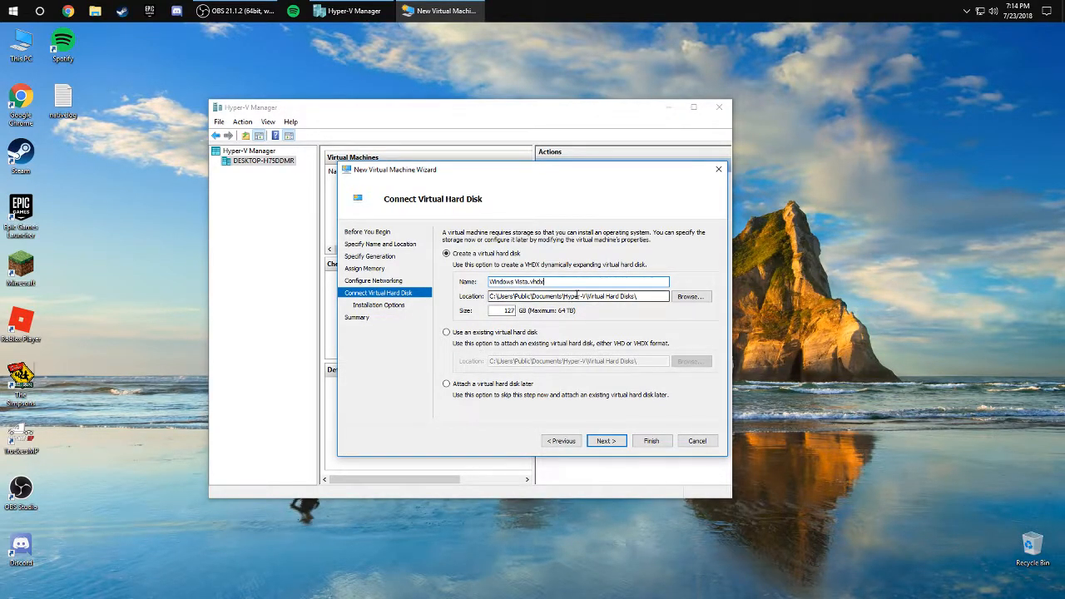
pyautogui.click(688, 298)
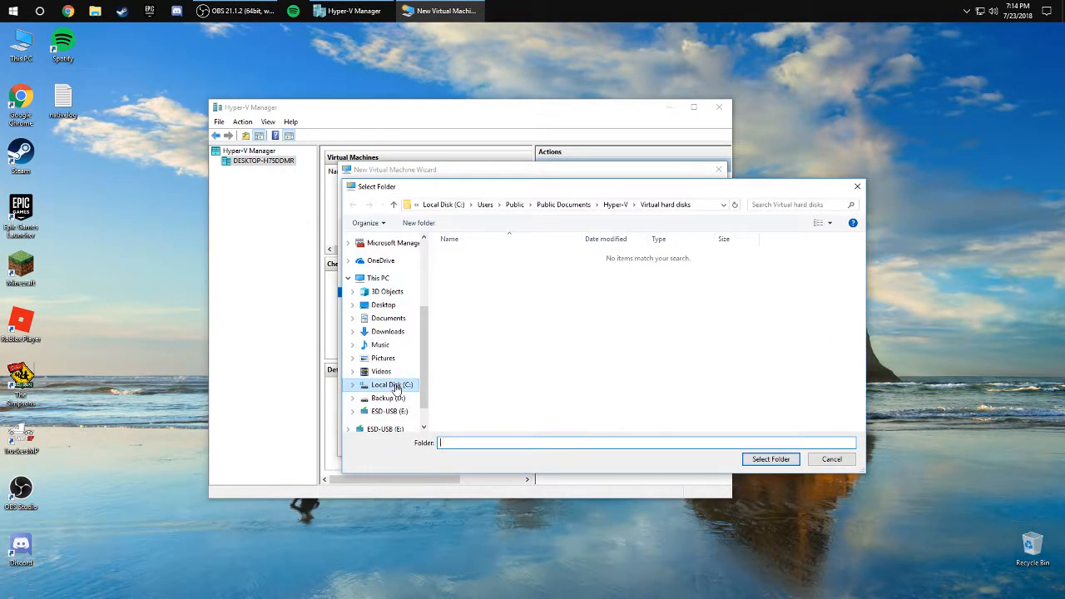
pyautogui.click(394, 387)
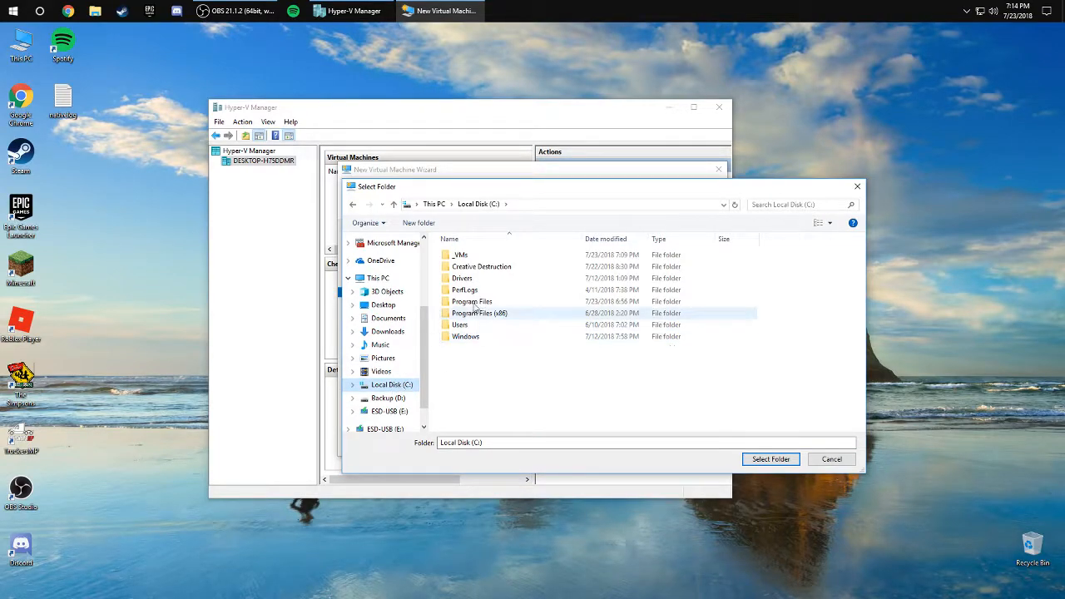
pyautogui.rightClick(489, 366)
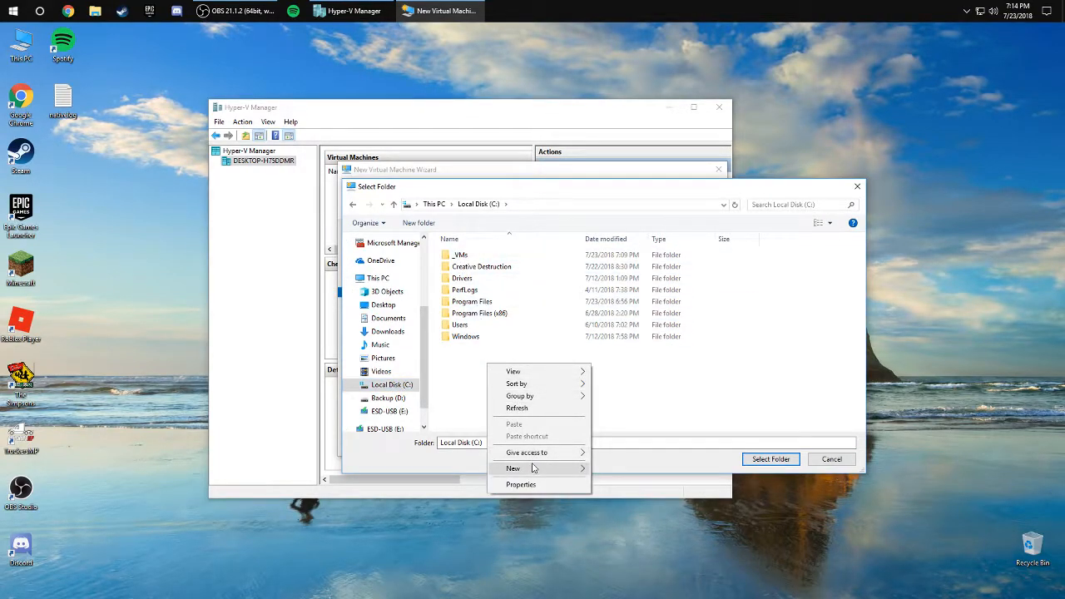
pyautogui.moveTo(535, 468)
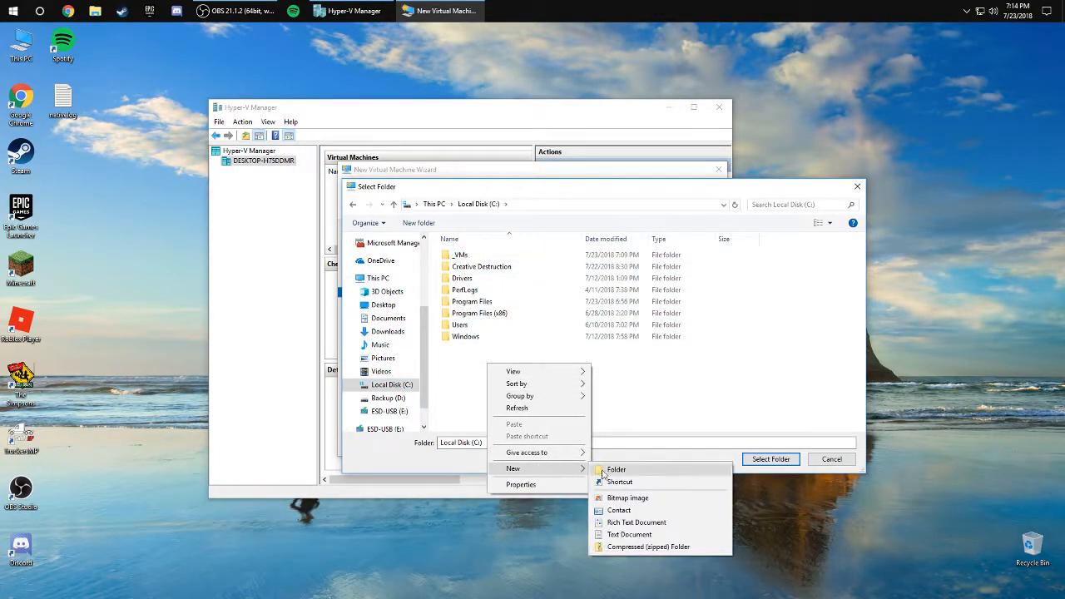
pyautogui.click(639, 420)
pyautogui.click(460, 255)
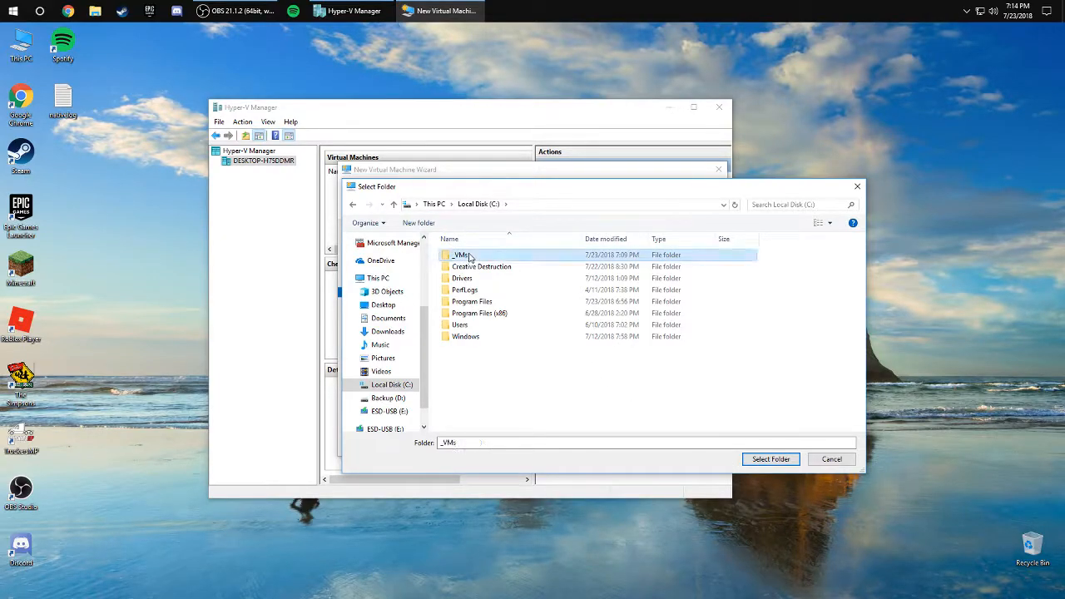
pyautogui.click(772, 463)
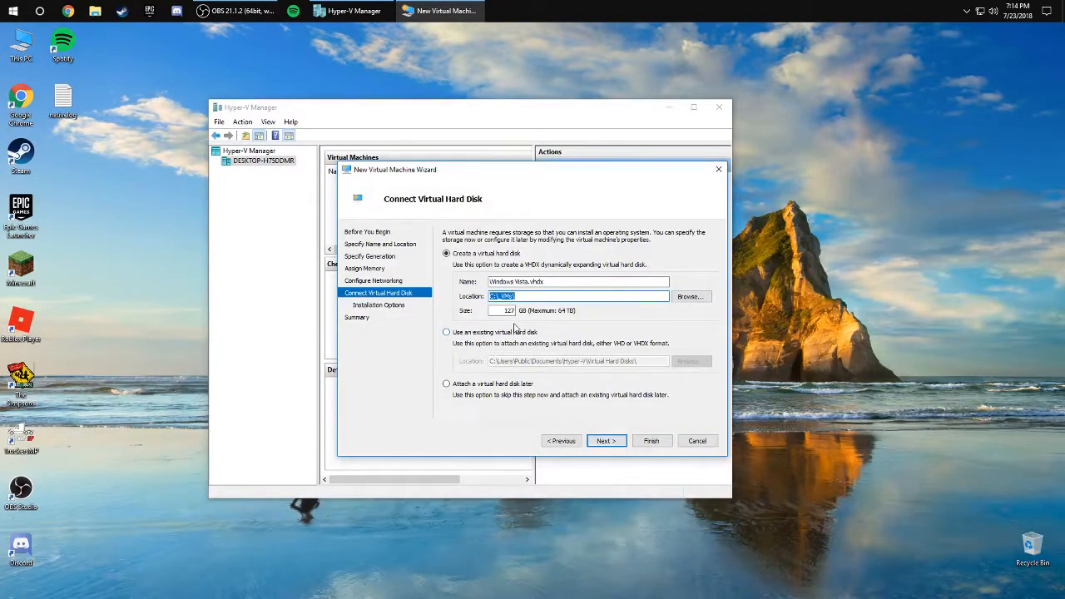
# Replace the default size of the new virtual hard disk and continue to the installation options.
pyautogui.doubleClick(506, 310)
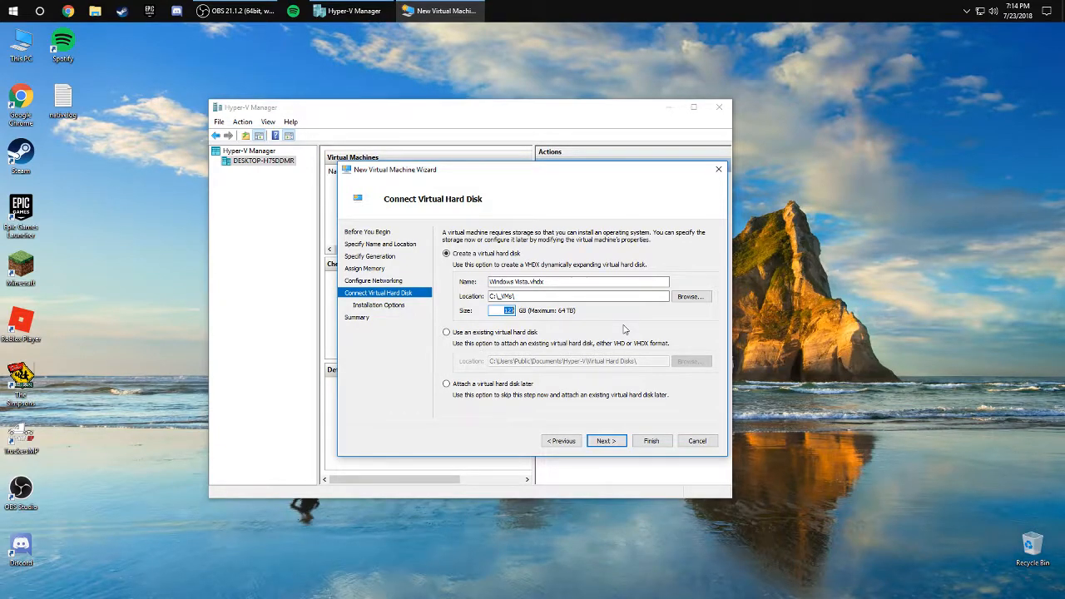
pyautogui.write('40')
pyautogui.press('BackSpace')
pyautogui.write('50')
pyautogui.click(543, 281)
pyautogui.write('0')
pyautogui.click(606, 442)
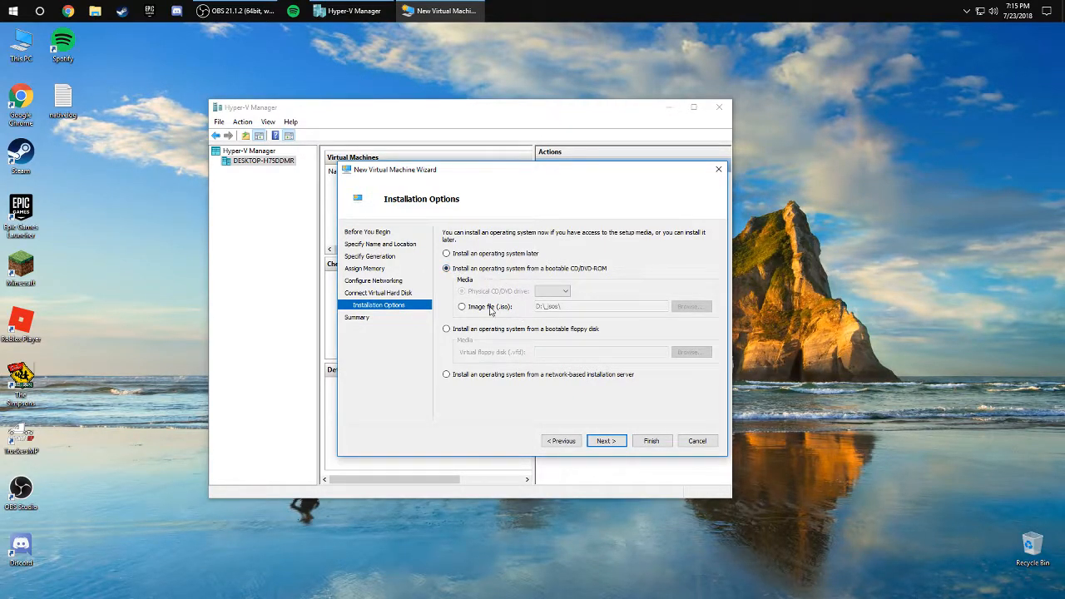
# Set the operating system to install from the image file en_windows_vista_with_sp2_x86_dvd_342266 in D:\_isos and finish creating the virtual machine.
pyautogui.click(463, 307)
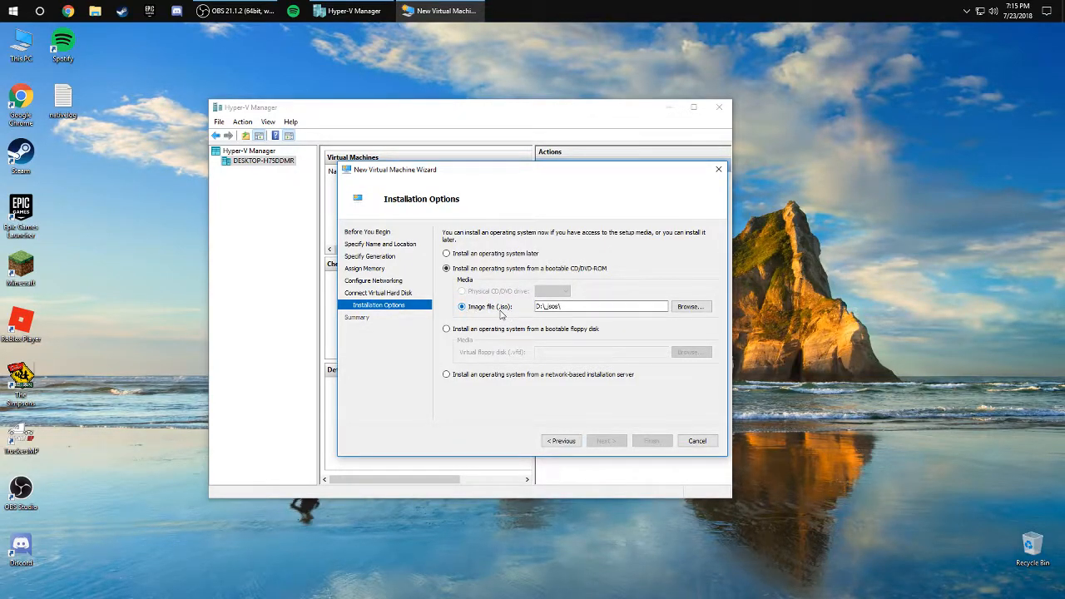
pyautogui.click(684, 310)
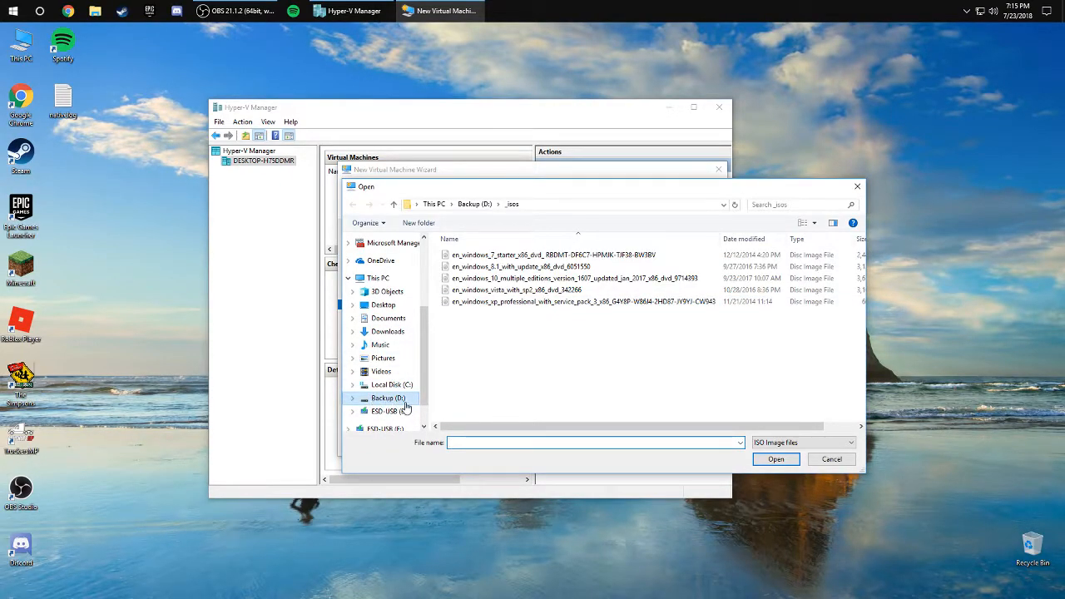
pyautogui.click(479, 290)
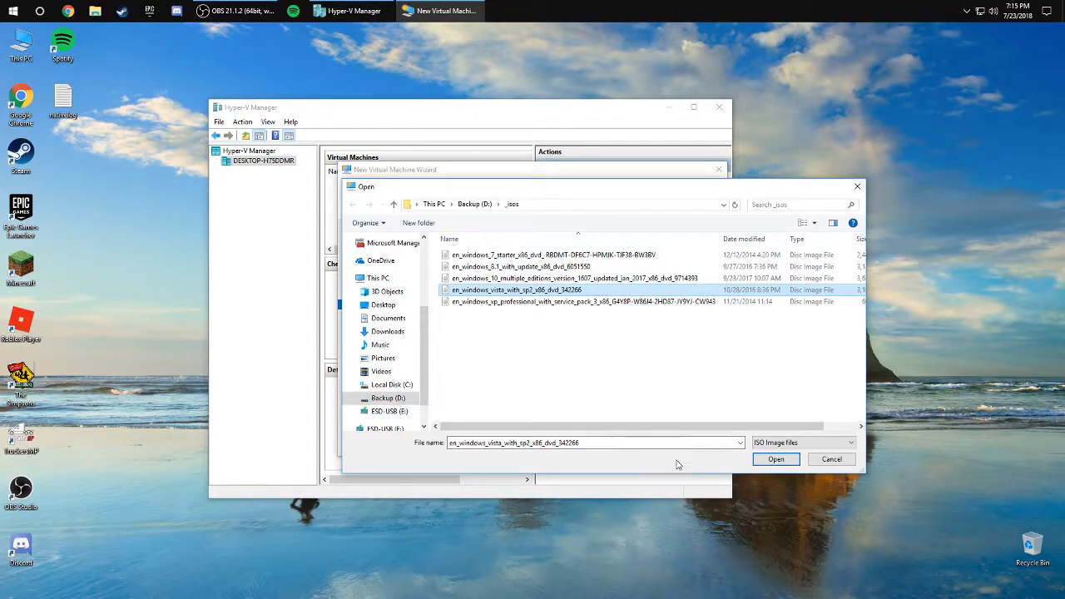
pyautogui.click(776, 460)
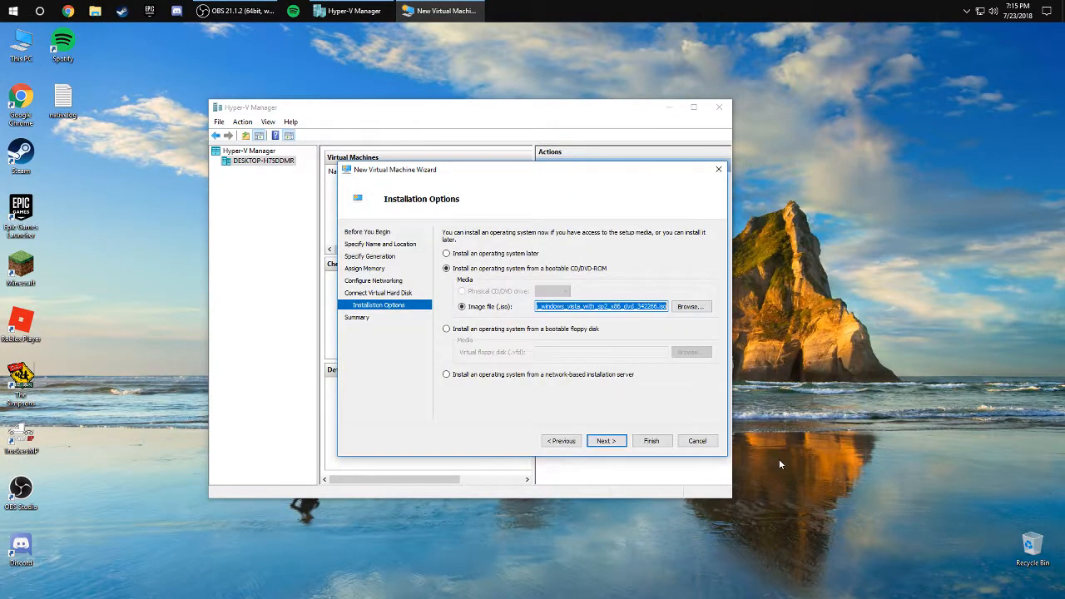
pyautogui.click(605, 440)
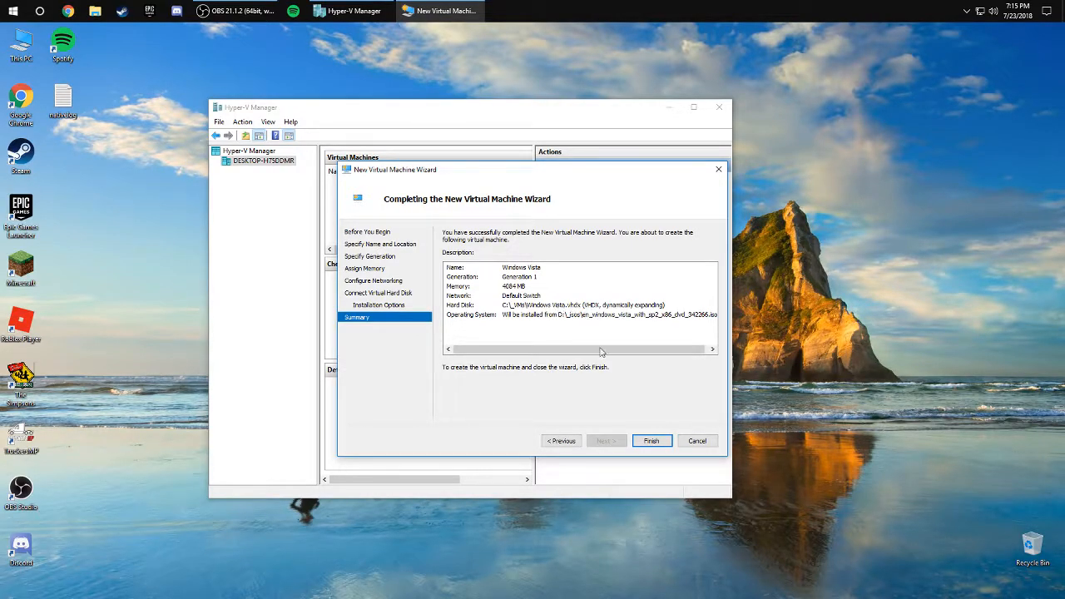
pyautogui.click(653, 442)
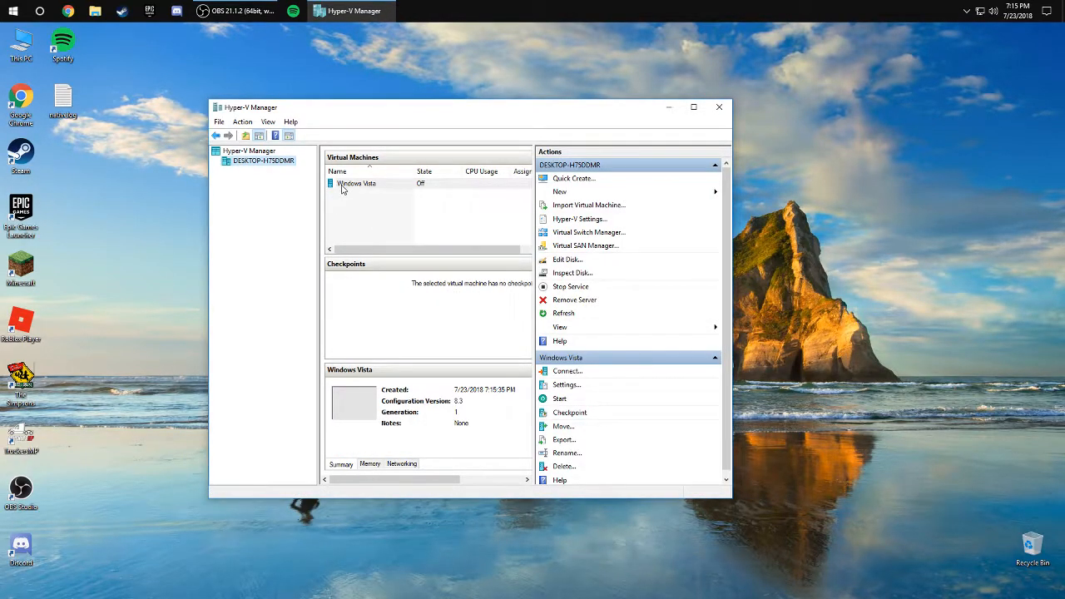
# Start the Windows Vista virtual machine, connect to it and show its connection window full screen.
pyautogui.click(343, 186)
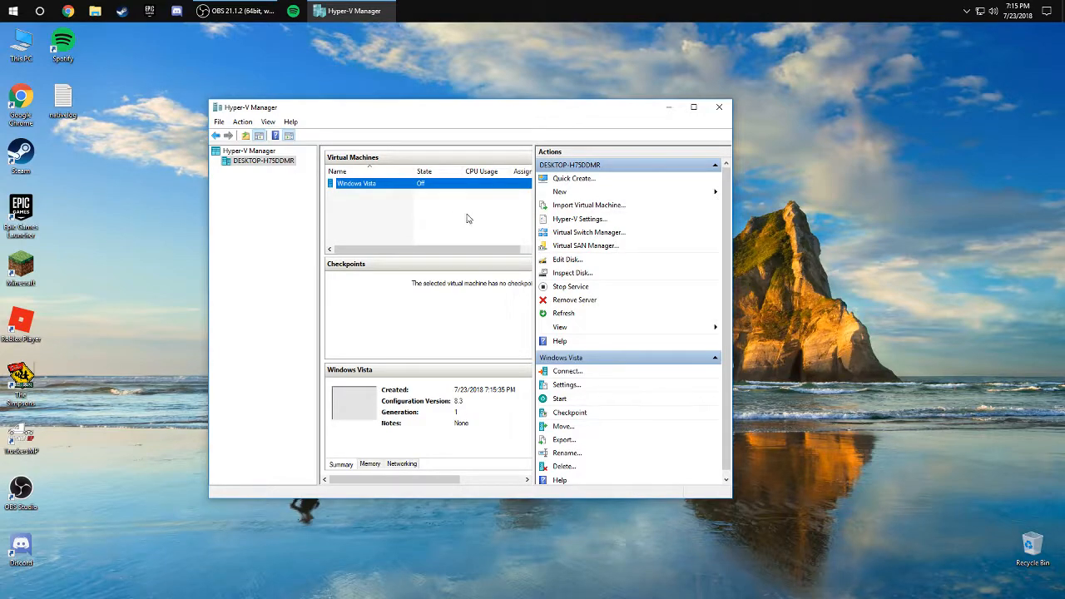
pyautogui.click(564, 411)
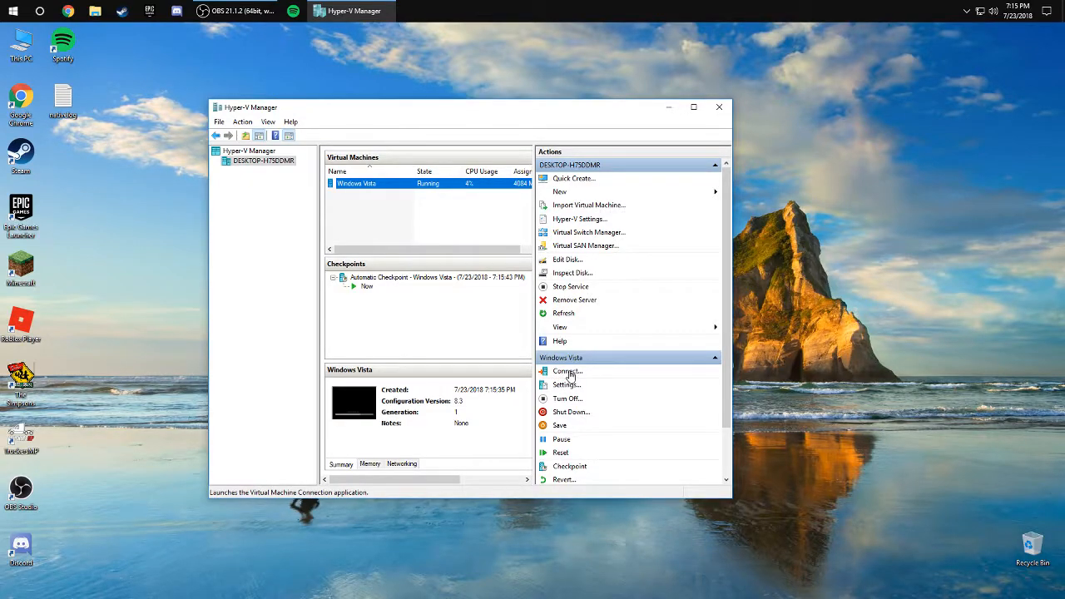
pyautogui.click(565, 371)
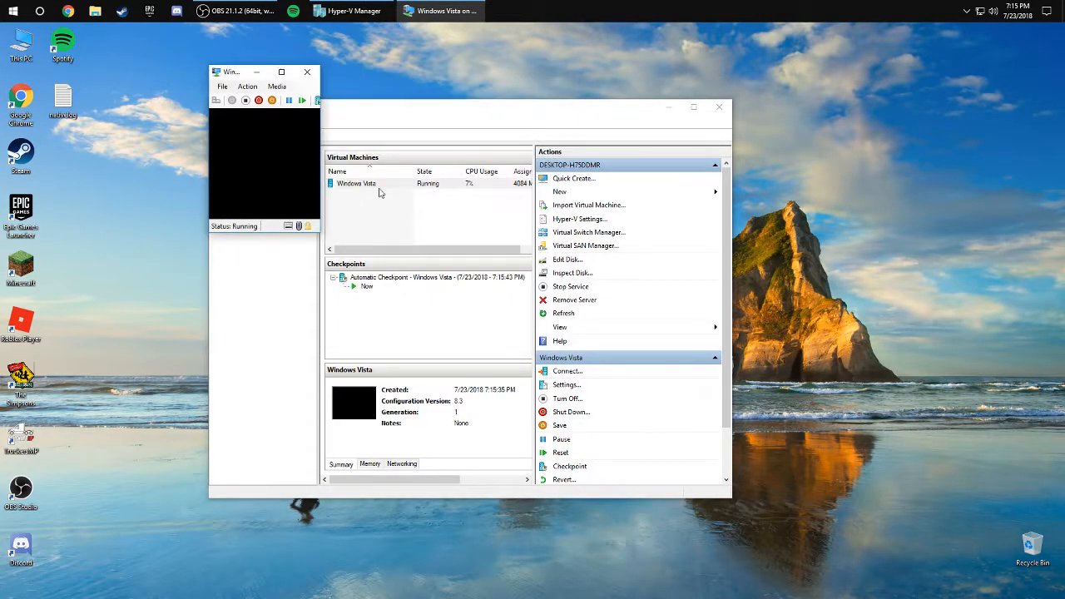
pyautogui.click(525, 73)
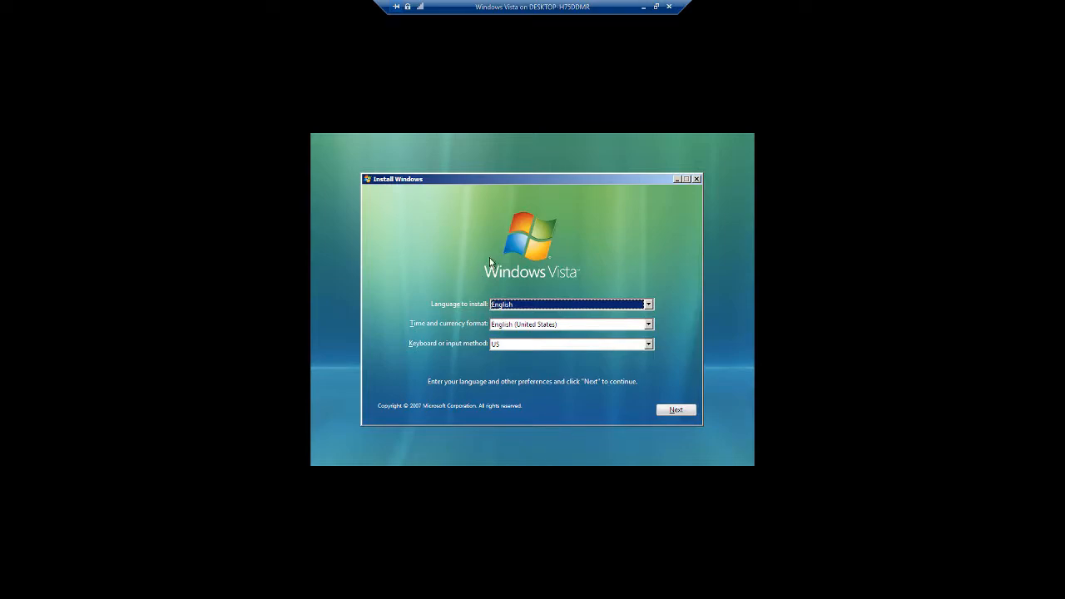
# Keep English as the language to install, accept the English (United States) format and US keyboard, and begin the Windows Vista installation.
pyautogui.click(588, 305)
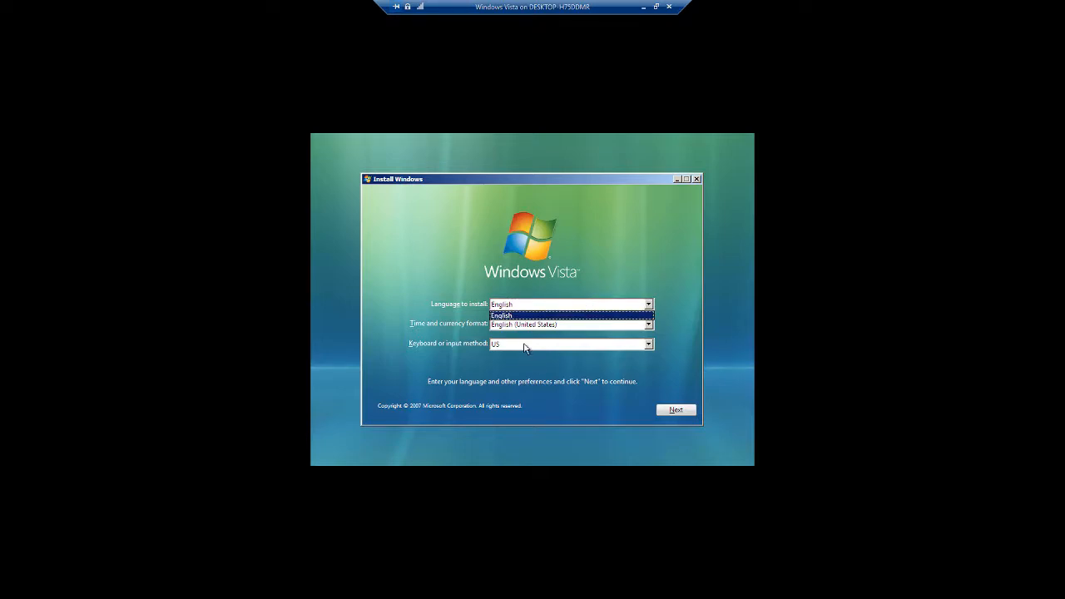
pyautogui.click(509, 314)
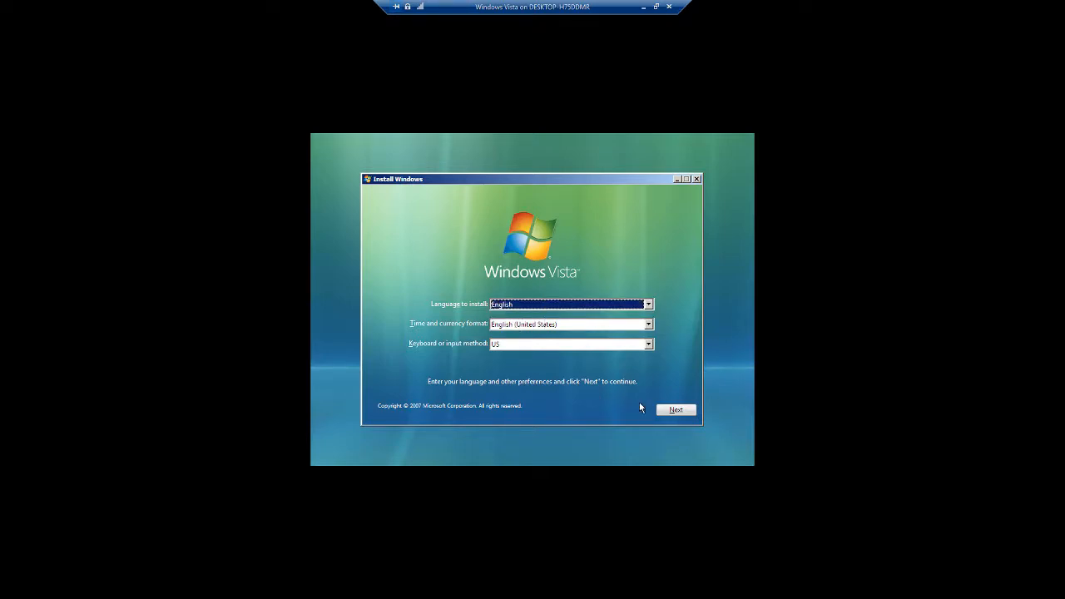
pyautogui.click(674, 410)
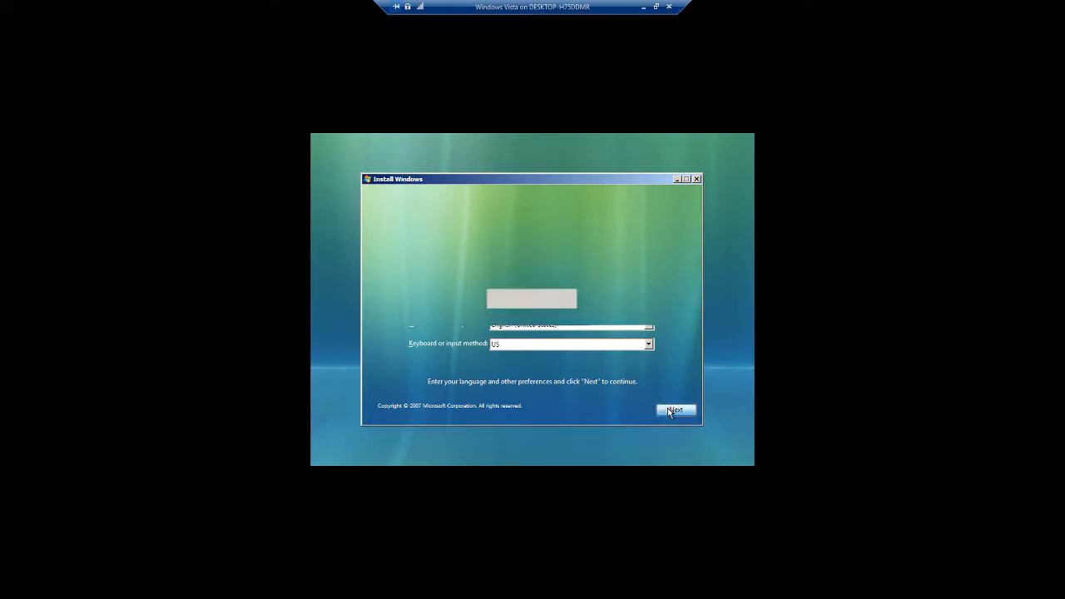
pyautogui.press('Return')
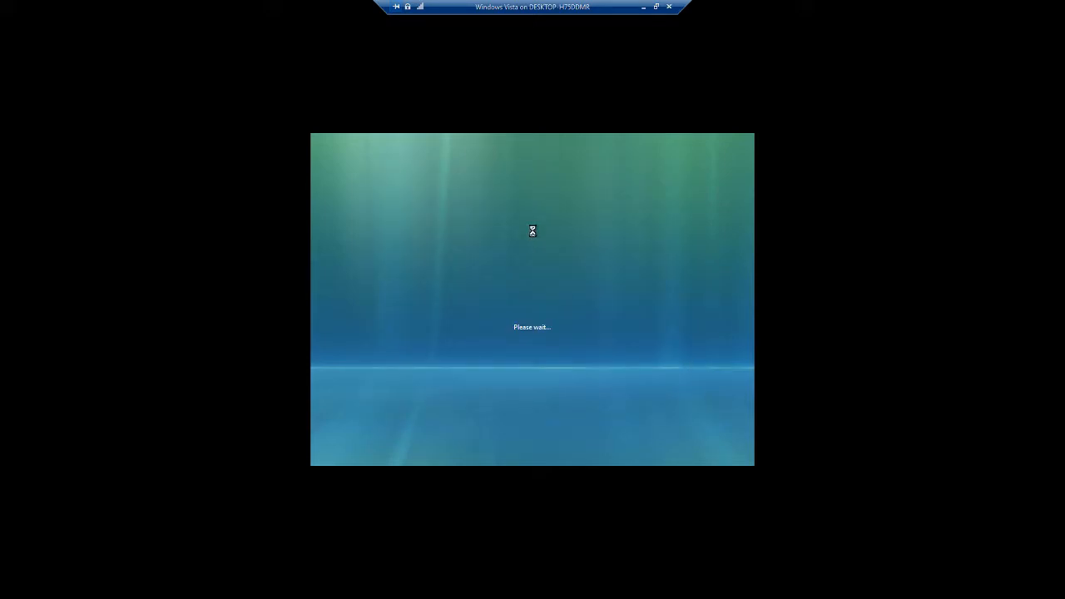